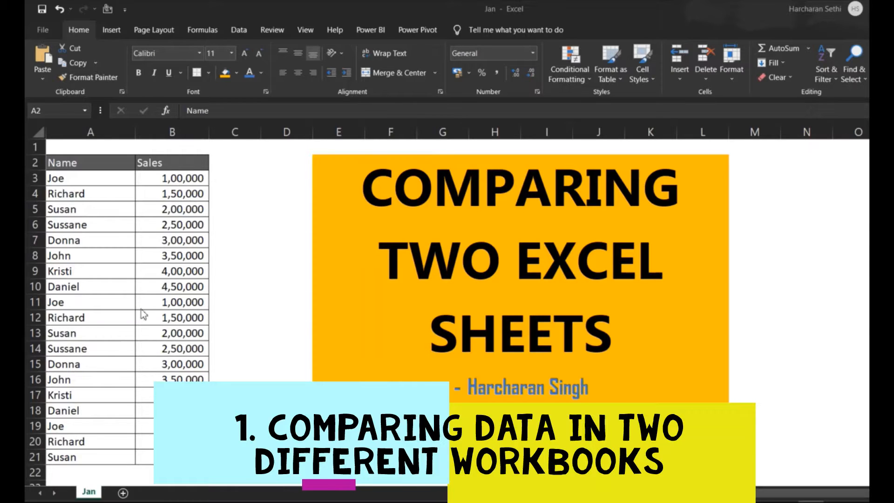
Show the Jan and Feb workbooks side by side for comparison
key("alt+Tab")
key("Tab")
key("Tab")
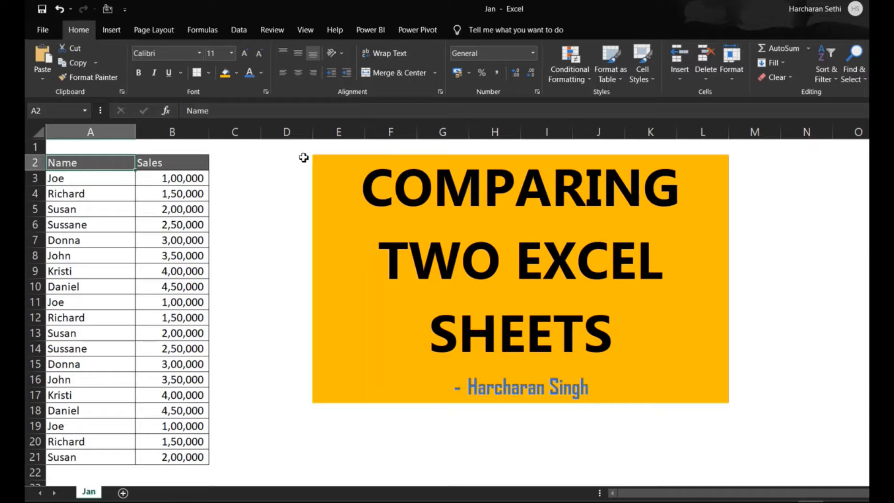
left_click(312, 40)
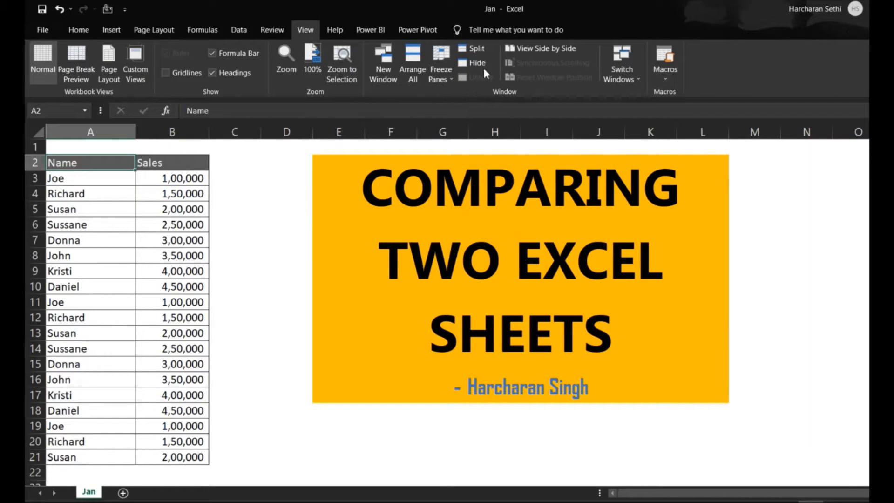
left_click(532, 47)
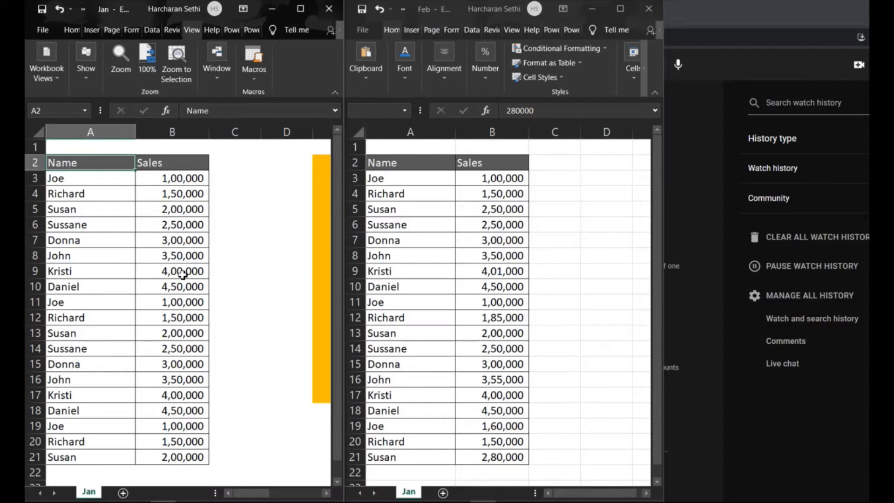
Compare the Sales values in cells B5 and B9 between the Jan and Feb workbooks
left_click(195, 214)
left_click(489, 212)
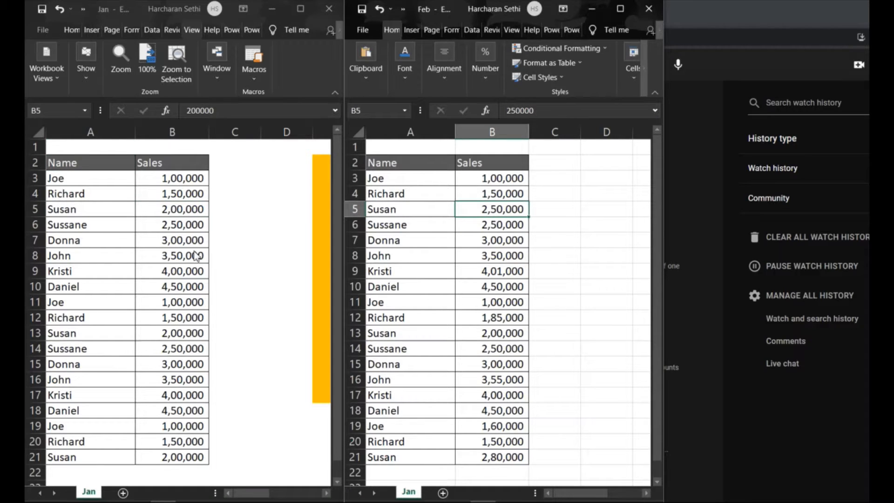
left_click(188, 271)
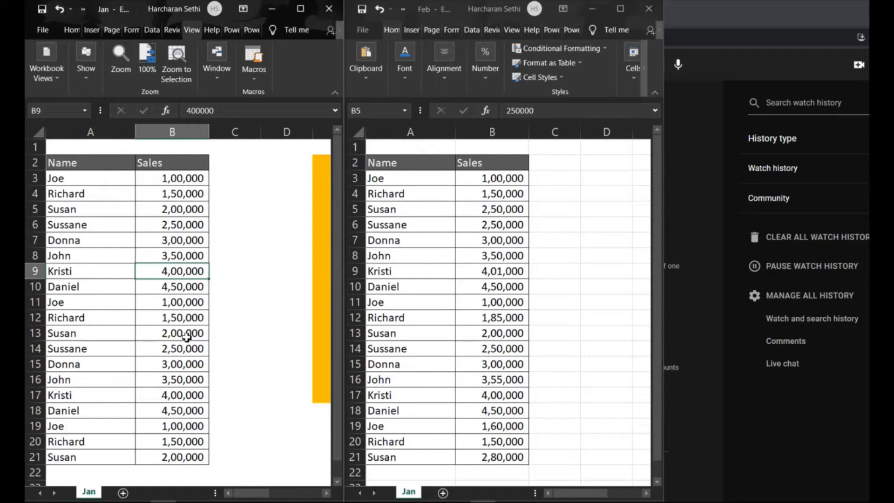
Turn off synchronous scrolling in the side-by-side view and scroll through the Jan workbook on its own
left_click(295, 10)
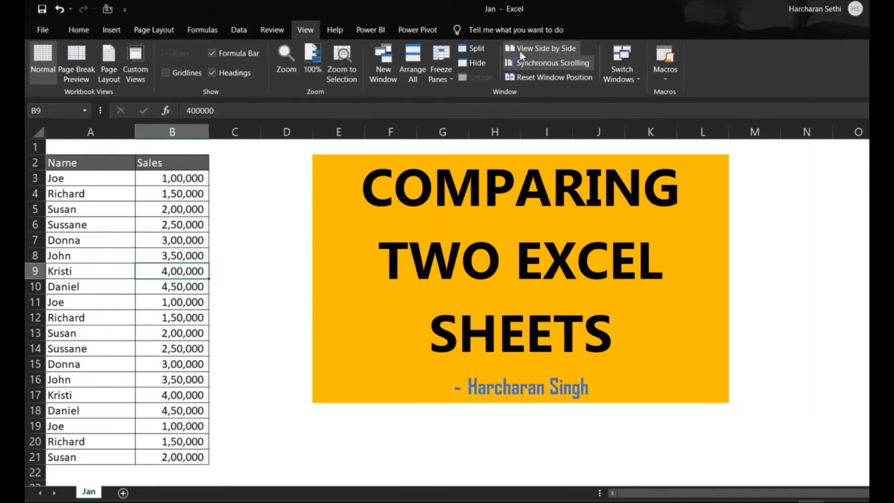
left_click(540, 48)
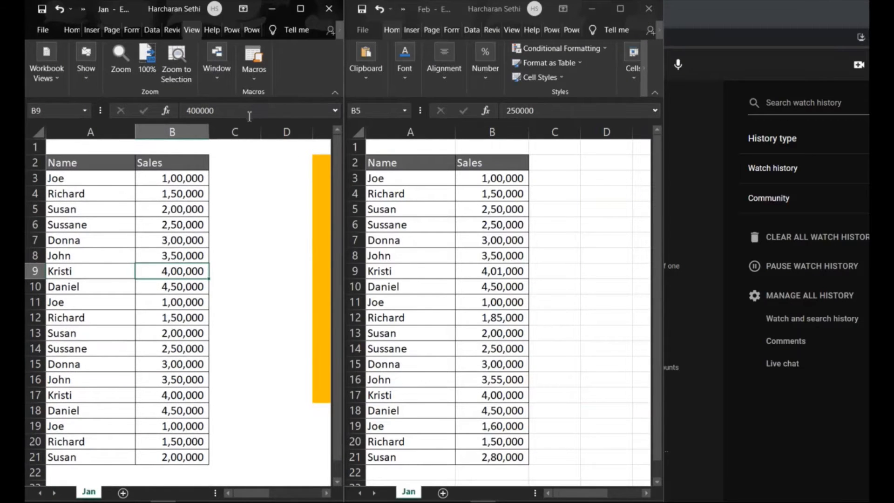
left_click(224, 74)
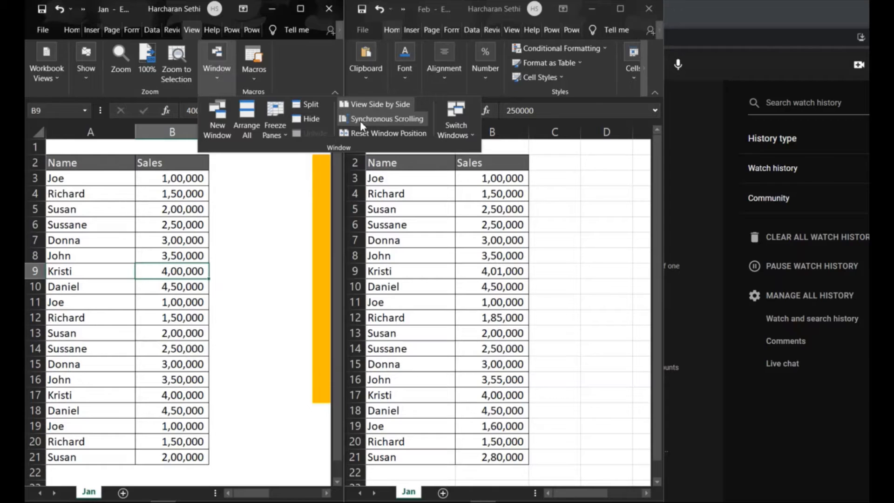
left_click(147, 247)
scroll(123, 246, "down", 13)
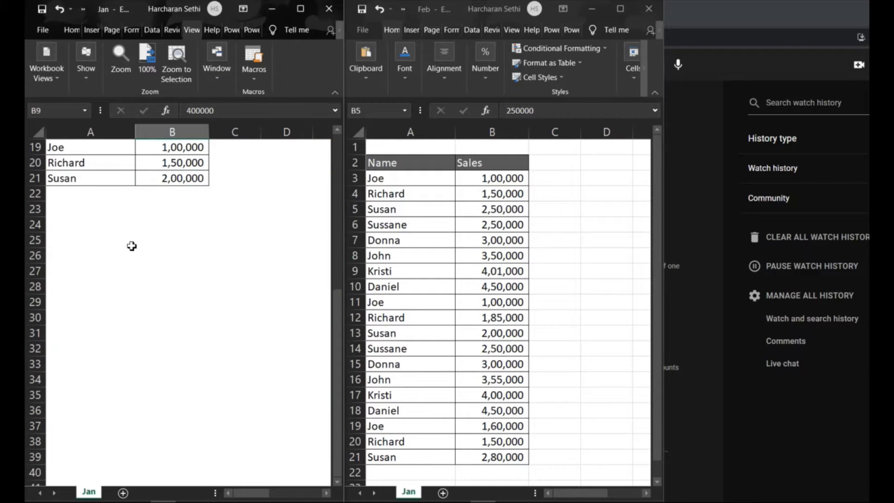
scroll(132, 246, "up", 7)
scroll(133, 246, "up", 6)
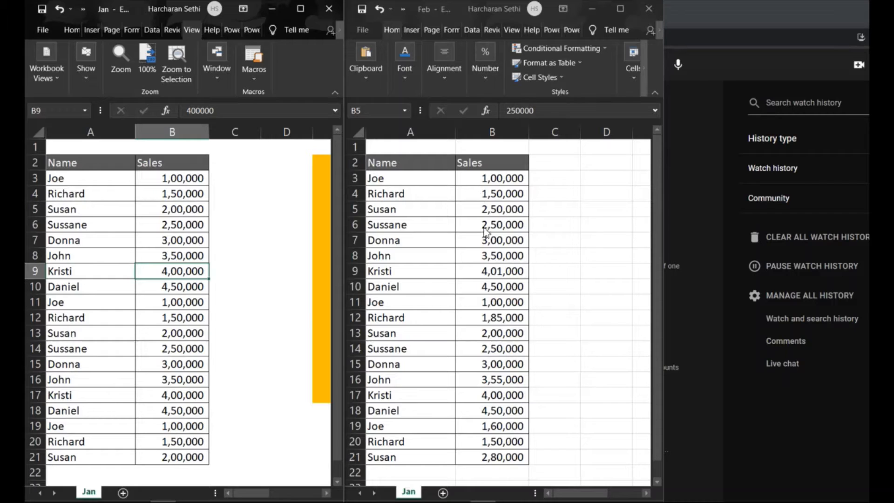
Turn on synchronous scrolling and scroll the Jan and Feb workbooks together
left_click(221, 72)
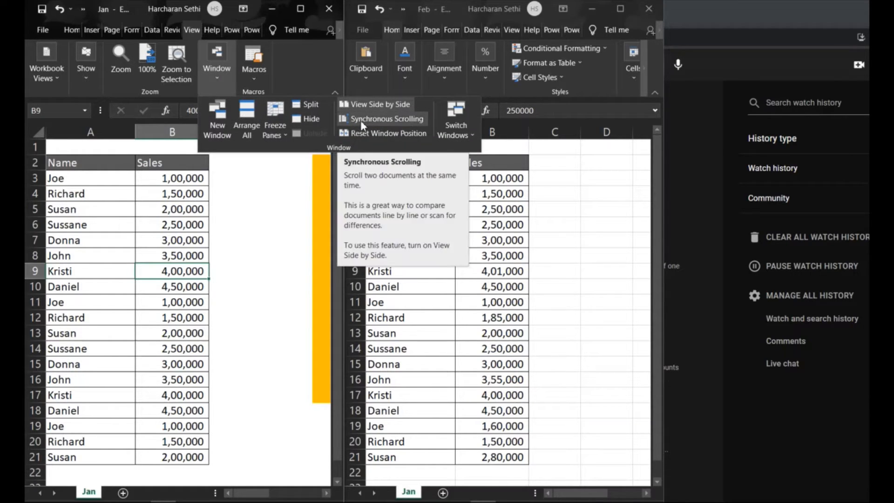
left_click(221, 242)
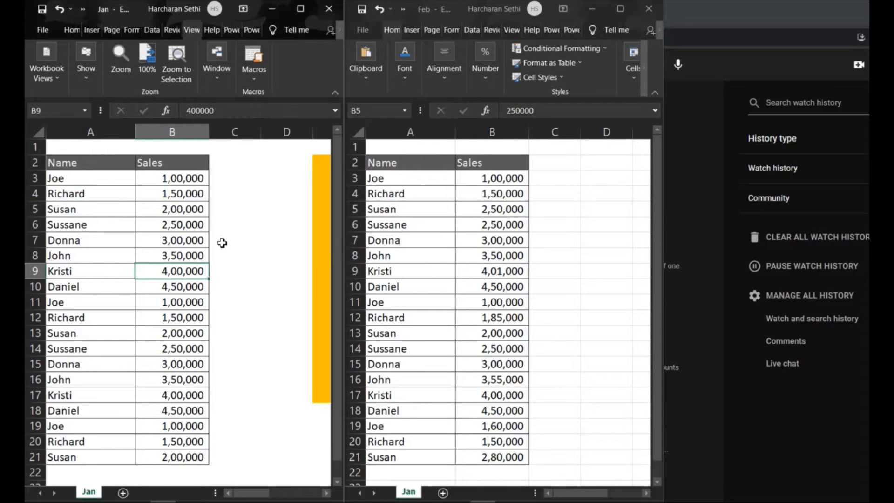
scroll(222, 240, "down", 3)
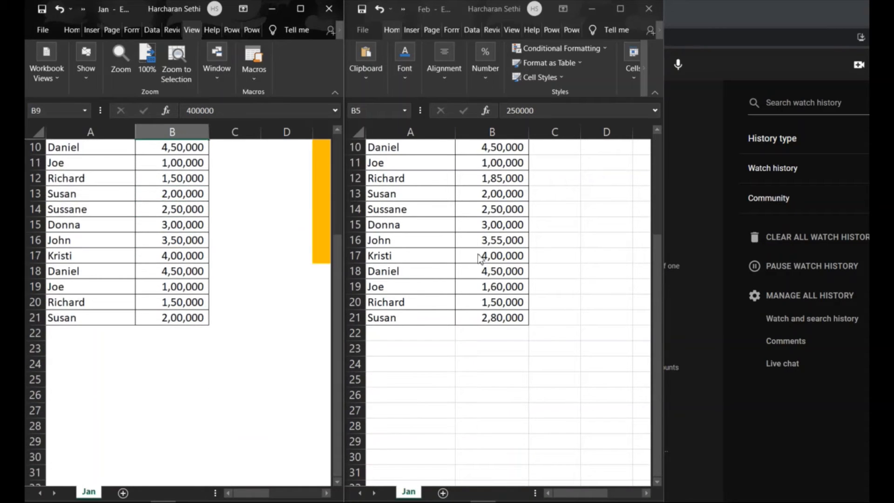
scroll(262, 251, "down", 2)
scroll(261, 250, "up", 5)
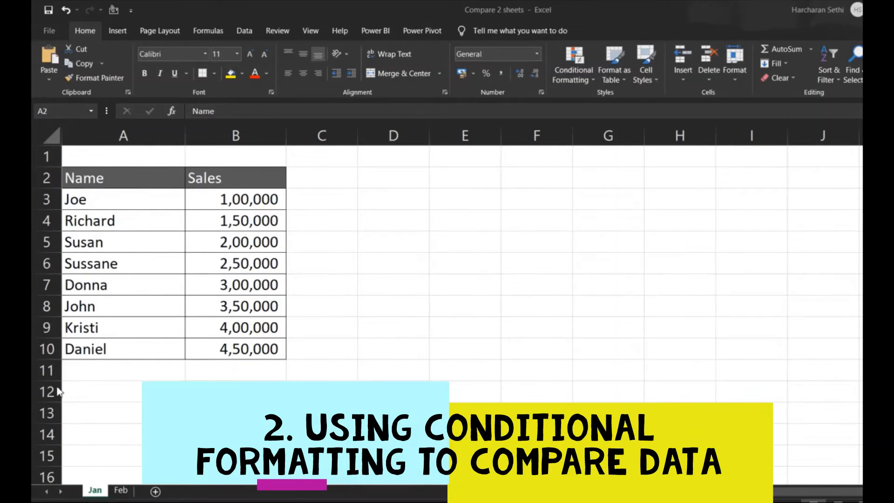
Review the sales table on the Feb sheet of the Compare 2 sheets workbook, then return to the Jan sheet
left_click(118, 491)
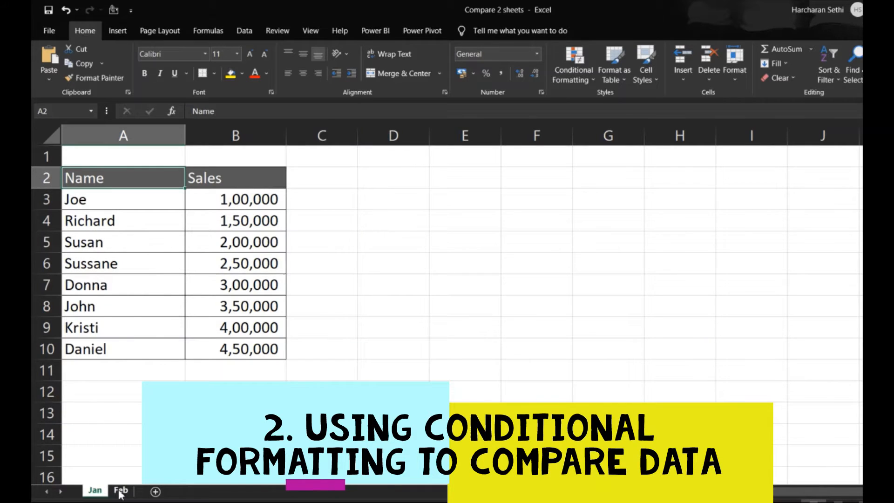
left_click(120, 491)
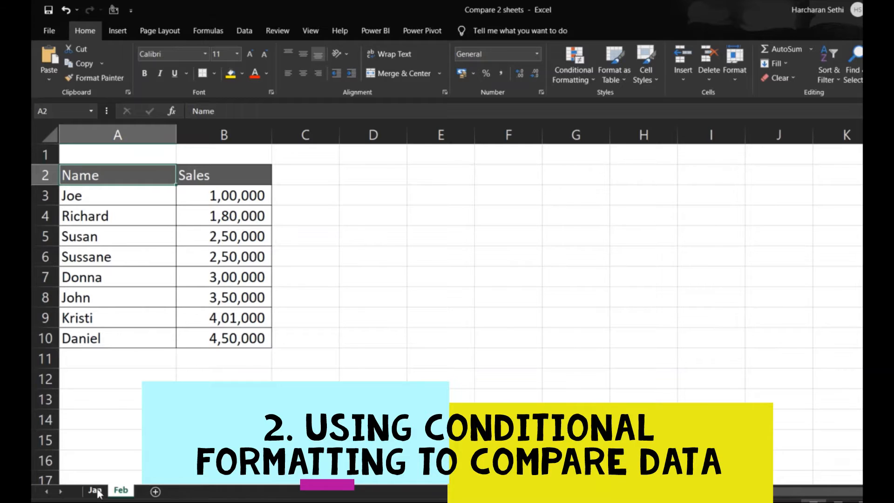
left_click(96, 491)
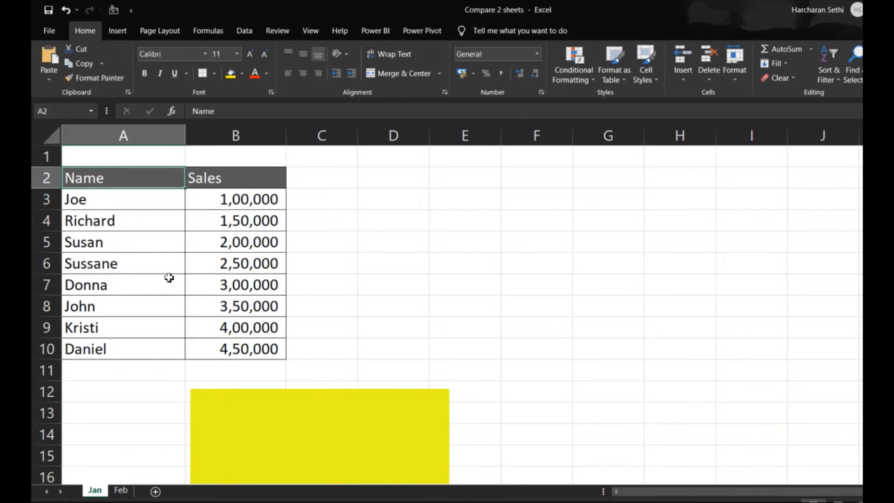
Start a new conditional formatting rule for A2:B10 on the Jan sheet that uses a formula to determine which cells to format
left_click_drag(153, 181, 229, 343)
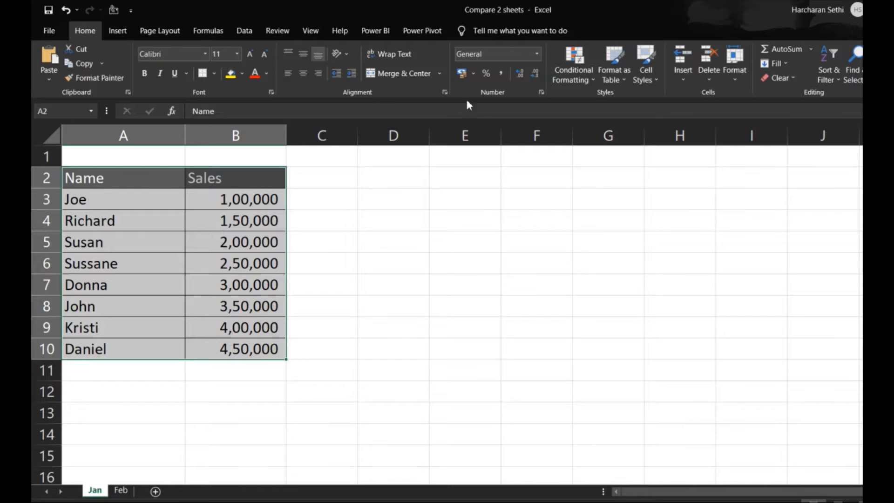
left_click(575, 79)
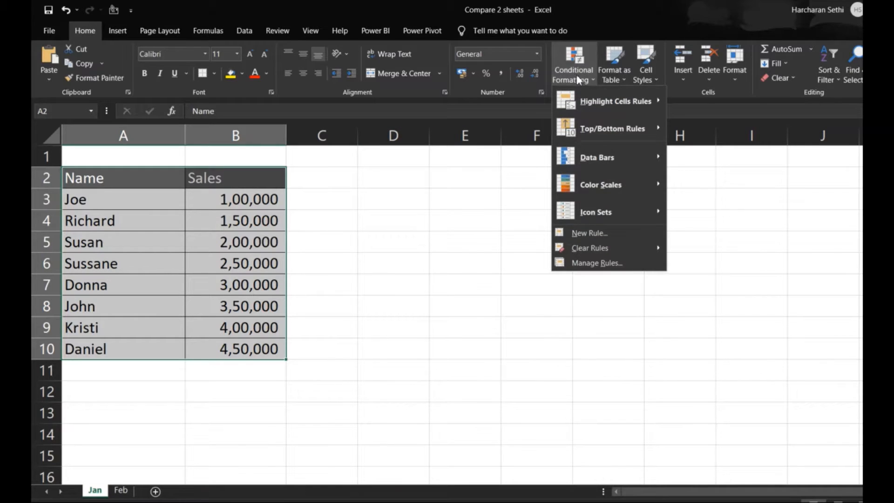
left_click(583, 236)
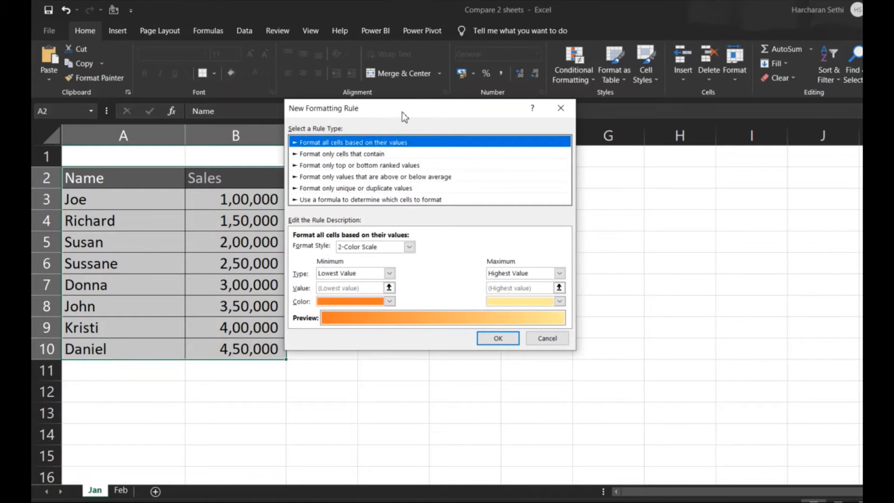
left_click_drag(401, 111, 447, 149)
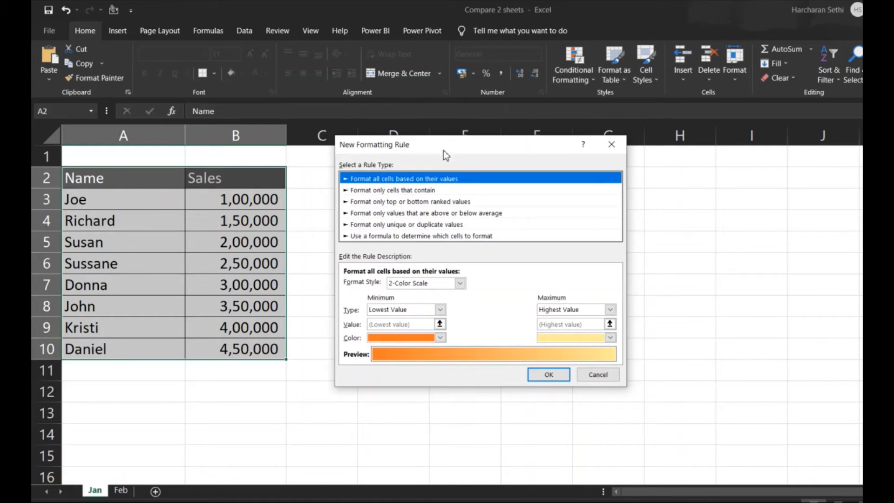
left_click(396, 236)
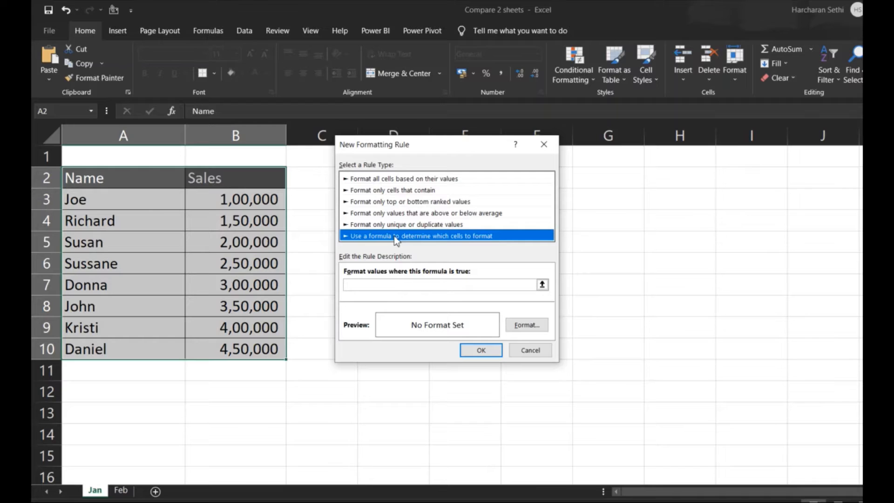
Enter the rule formula =A2<>Feb!A2 with relative references to compare each Jan cell with its Feb counterpart
left_click(378, 284)
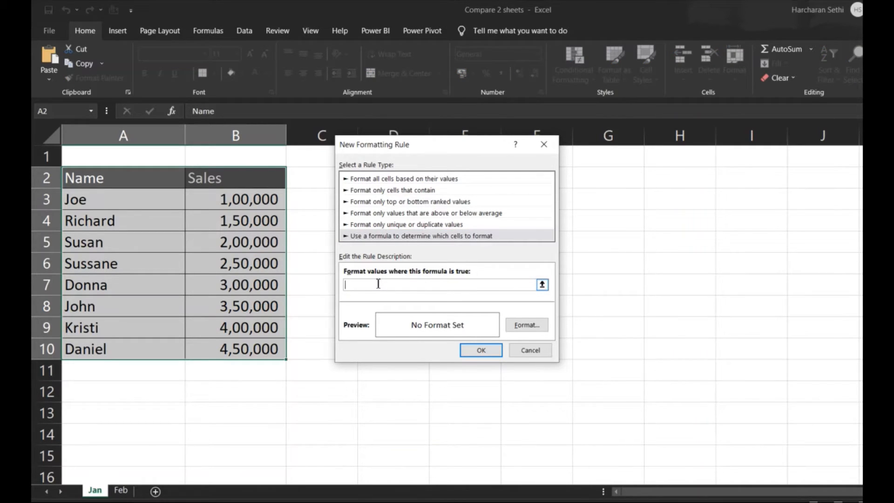
type("=")
left_click(93, 186)
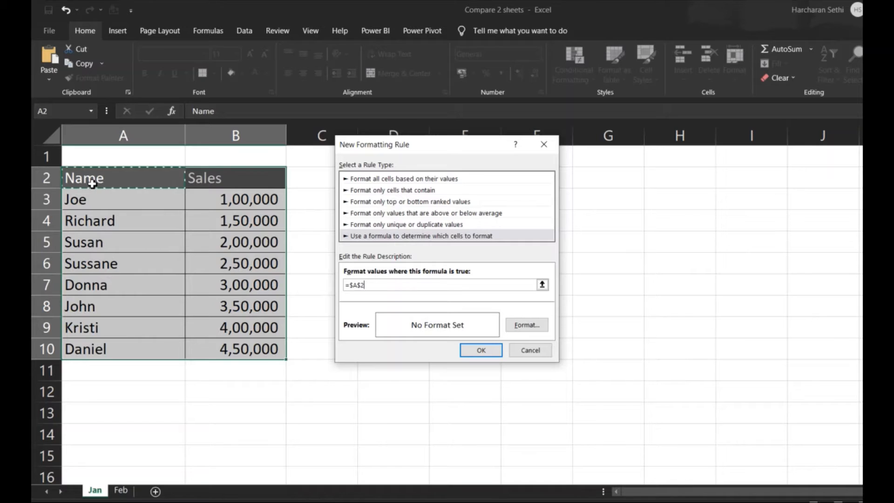
key("F4")
key("F4")
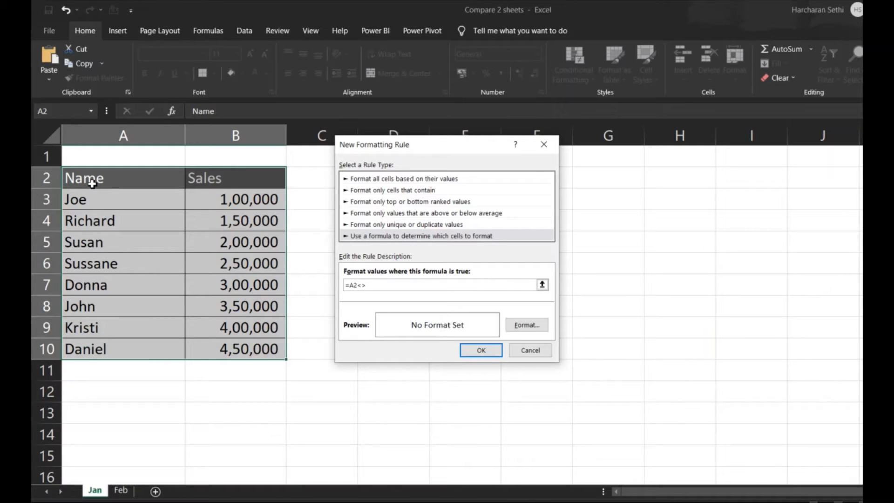
left_click(121, 490)
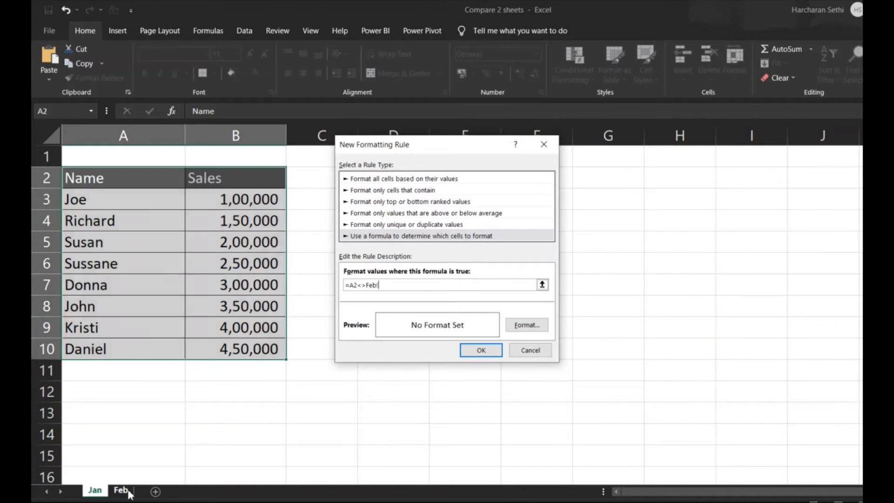
left_click(123, 182)
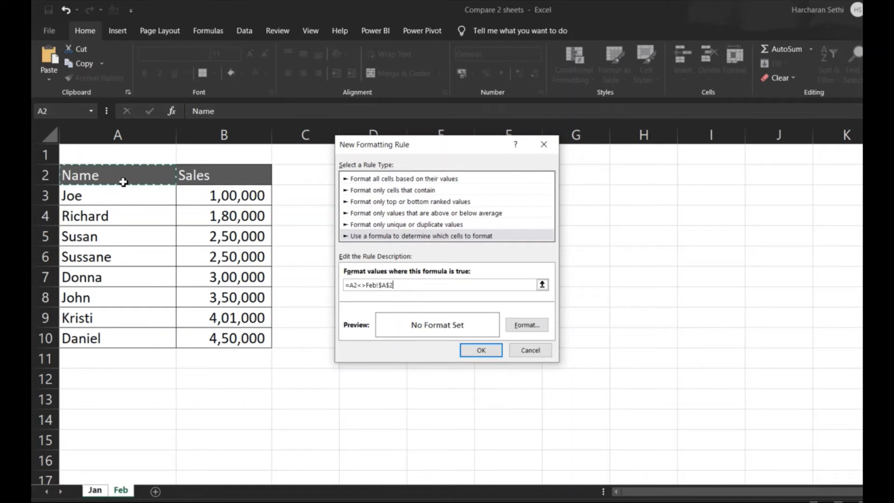
key("F4")
key("F4")
key("F4")
Give the rule a light blue background fill and apply it to the selected table
left_click(535, 325)
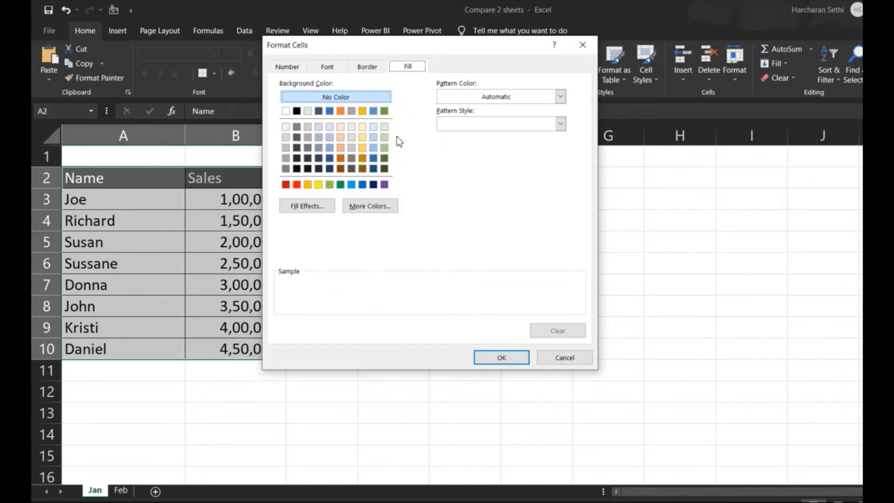
left_click(351, 185)
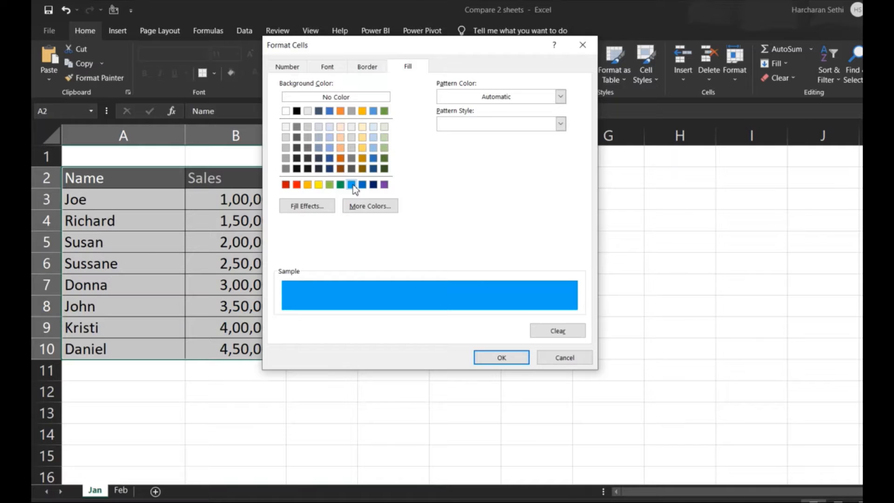
left_click(493, 361)
left_click(481, 350)
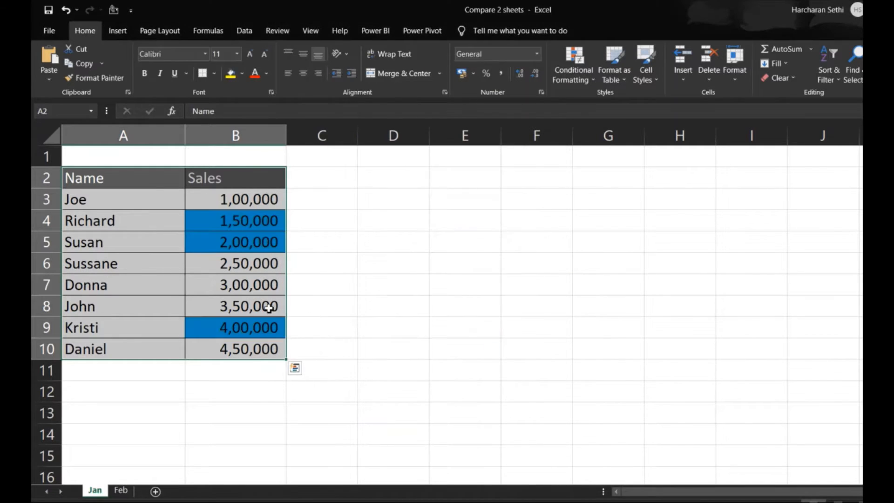
Inspect the highlighted Sales cells B4, B5 and B9 on the Jan sheet
left_click(256, 284)
left_click(220, 225)
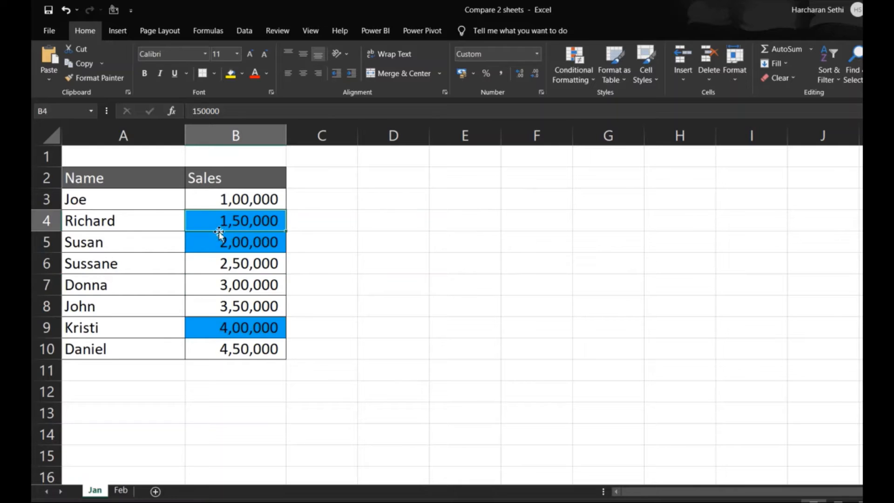
left_click(223, 239)
left_click(229, 327)
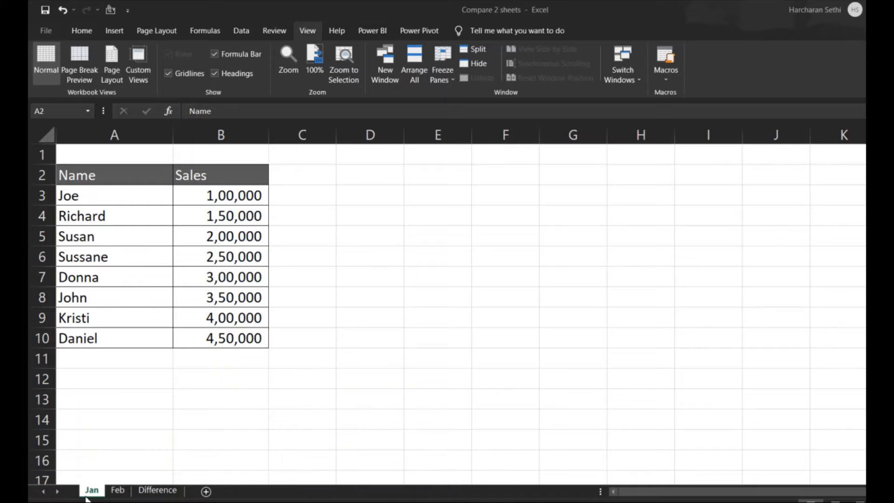
Check the extent of the Feb sheet's table down to its last row, and return to the Jan sheet
left_click(118, 491)
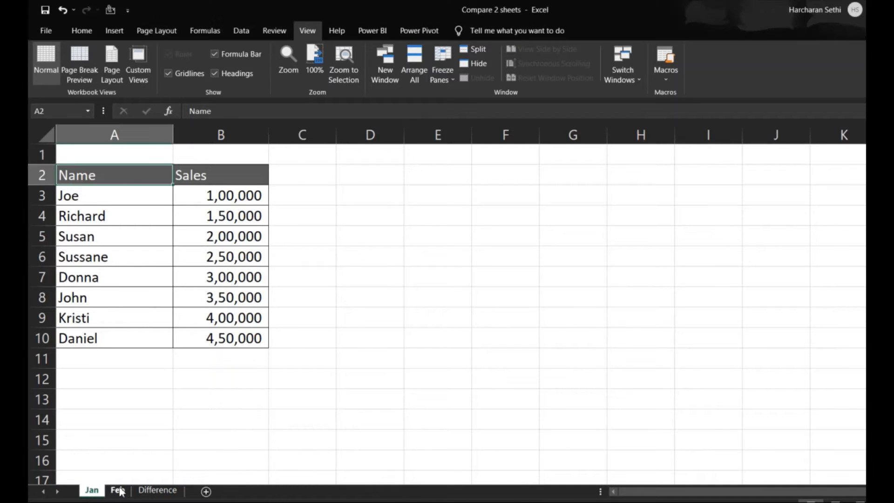
key("ctrl+Down")
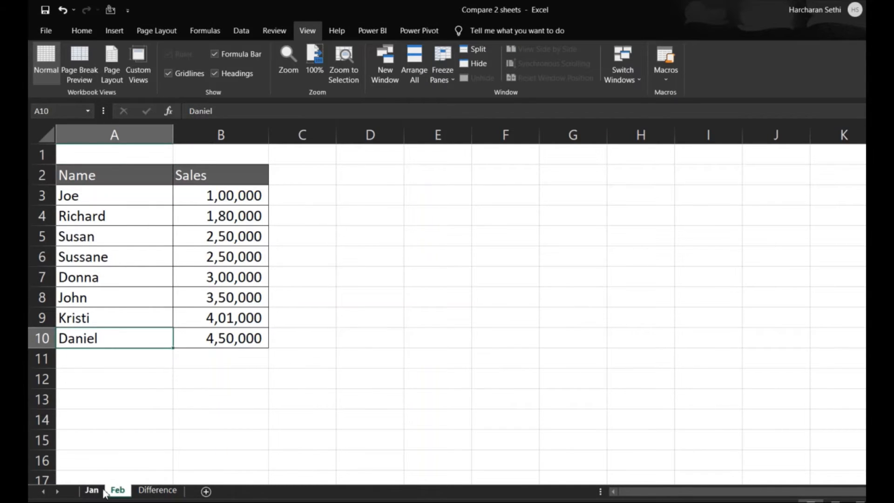
left_click(104, 492)
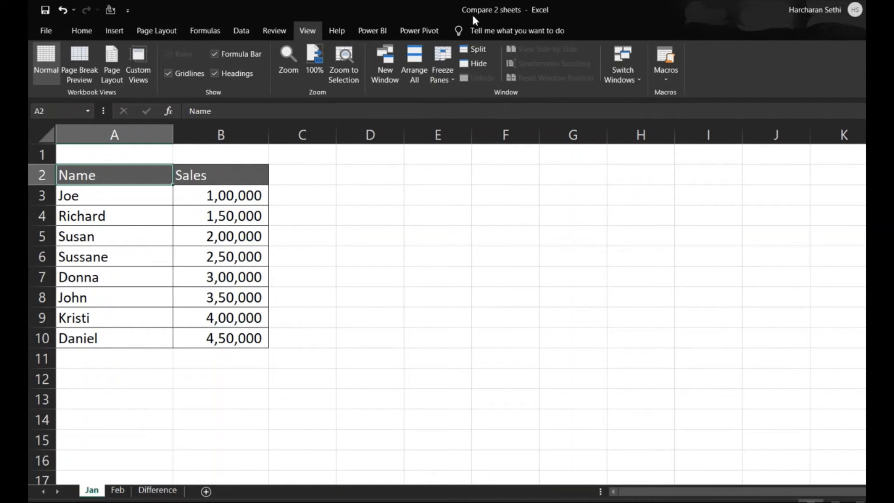
Open a second window of the workbook, display the Feb sheet in it and return to the first window
left_click(393, 61)
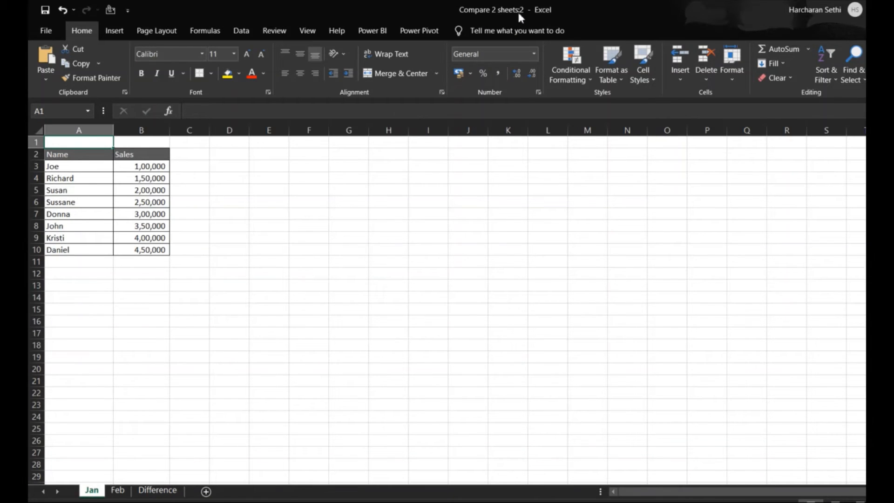
left_click(118, 488)
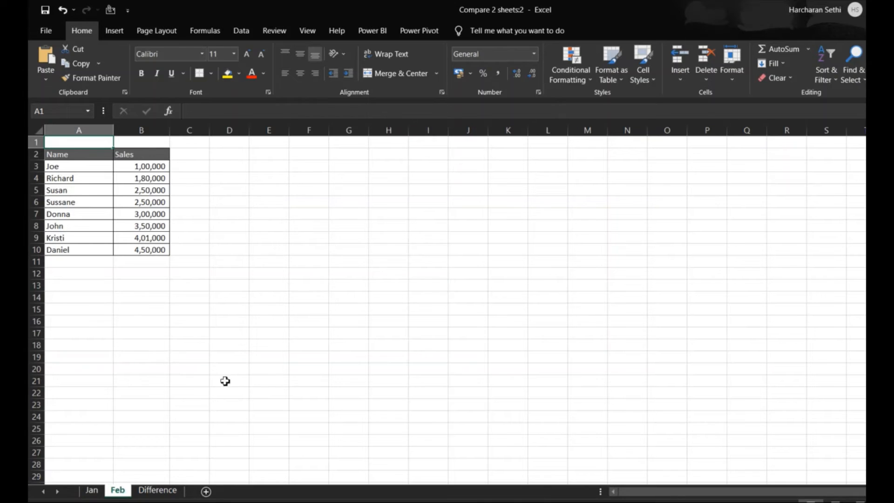
key("alt+Tab")
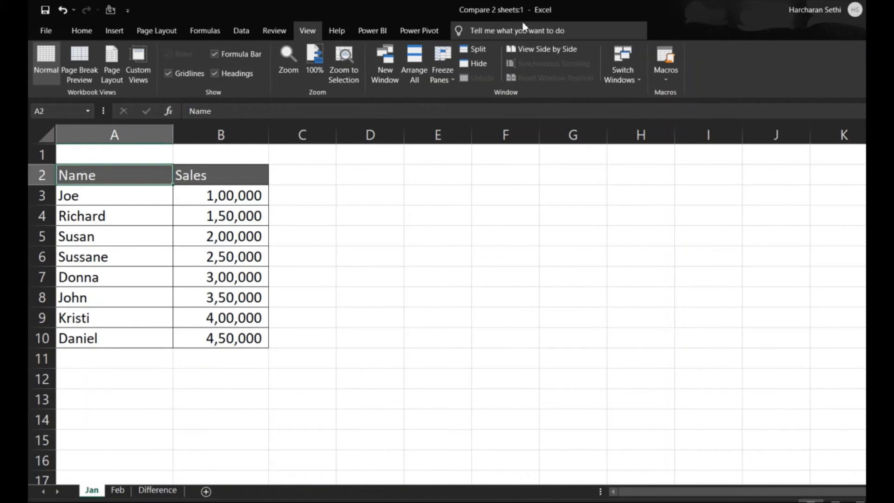
Arrange all open windows side by side with the Vertical layout
left_click(418, 70)
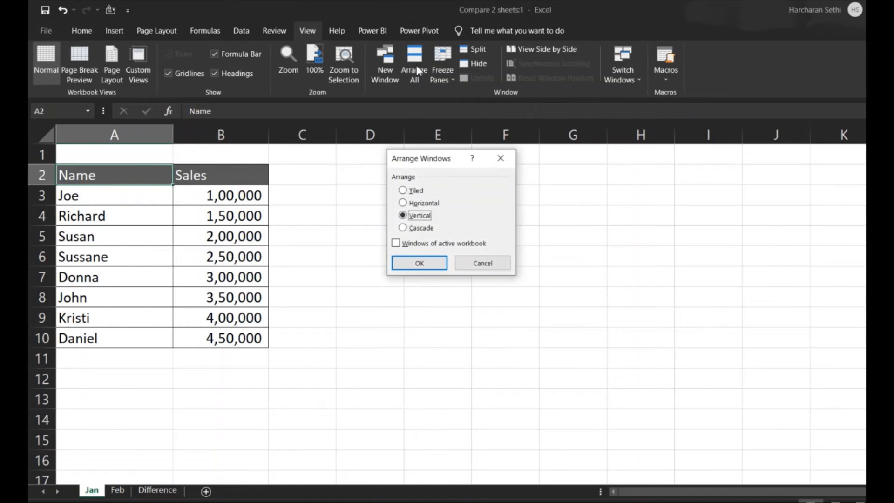
left_click_drag(446, 159, 419, 183)
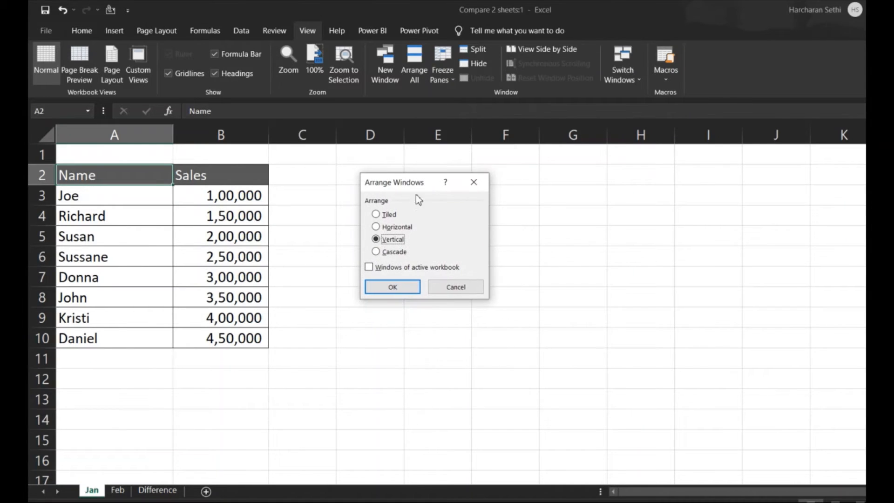
left_click(392, 228)
left_click(394, 240)
left_click(404, 289)
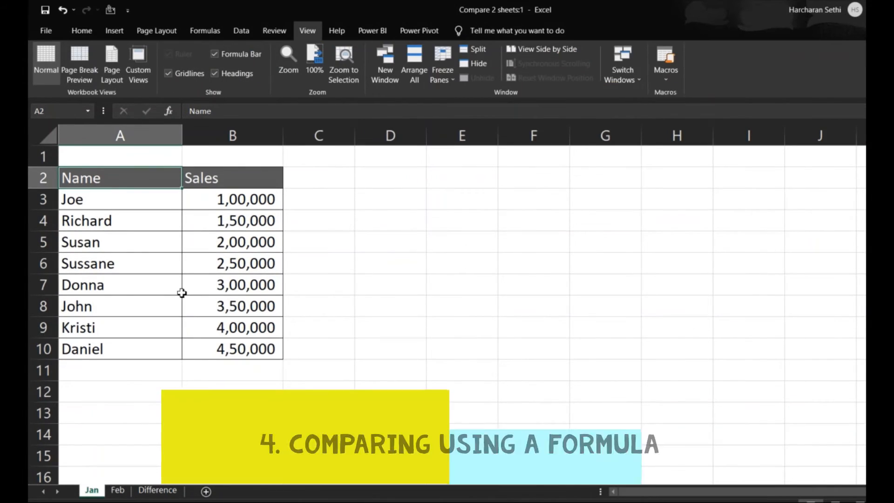
Add a new sheet after the Jan sheet and name it Difference1
left_click(118, 490)
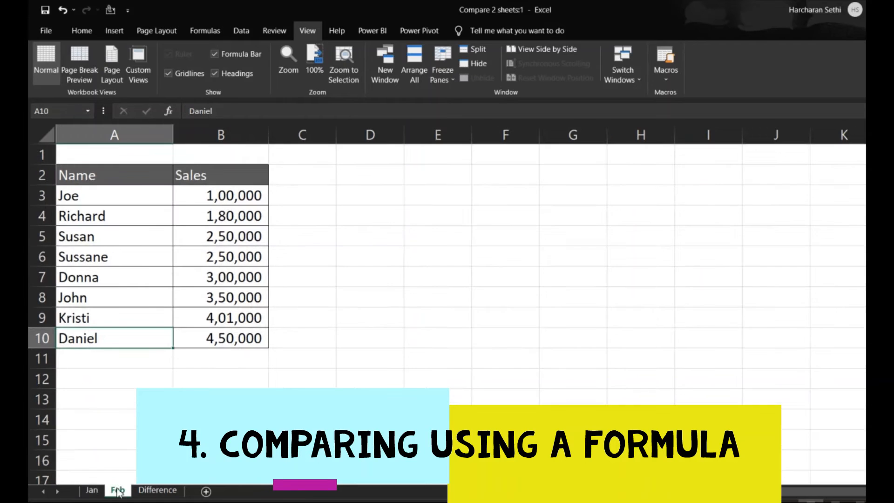
left_click(93, 491)
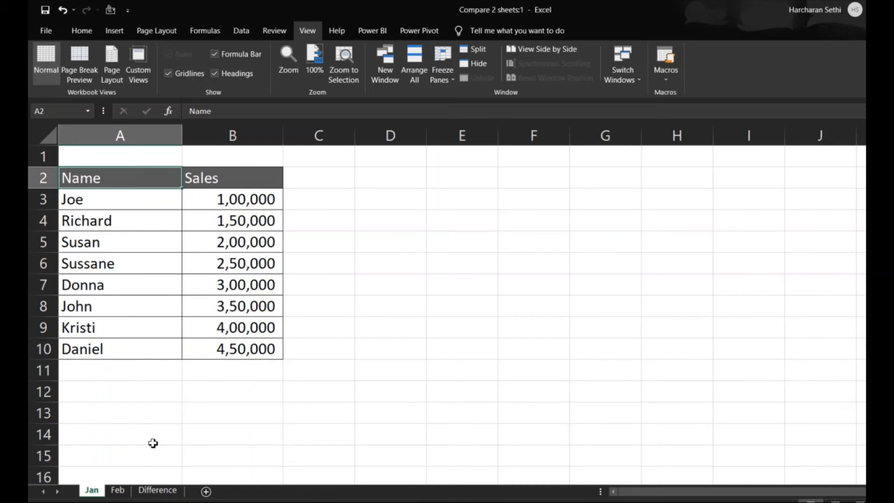
left_click(207, 491)
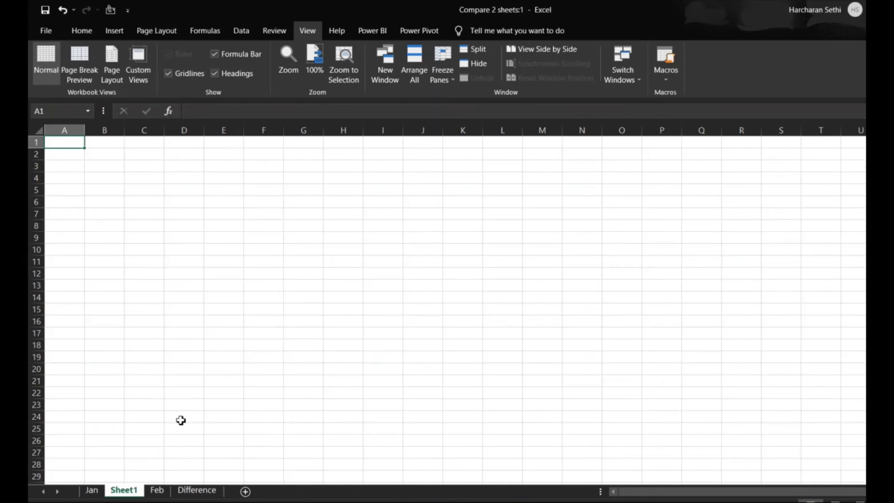
key("alt+o")
type("hr")
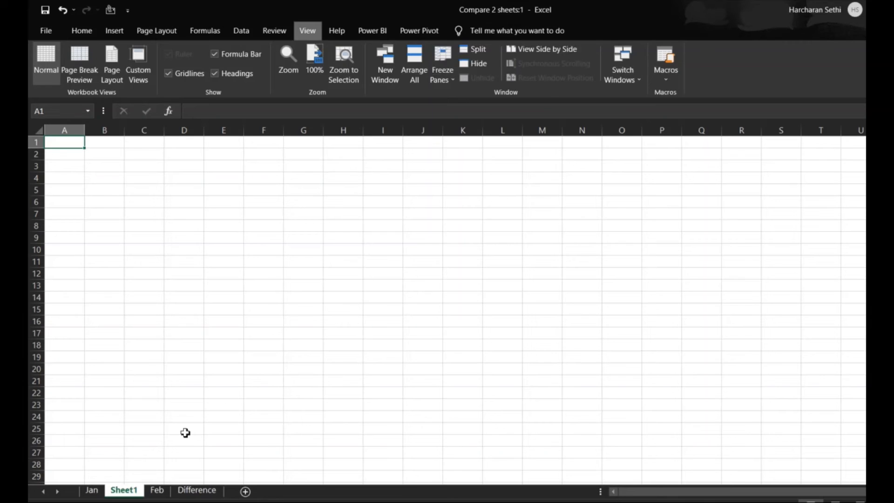
type("Difference1")
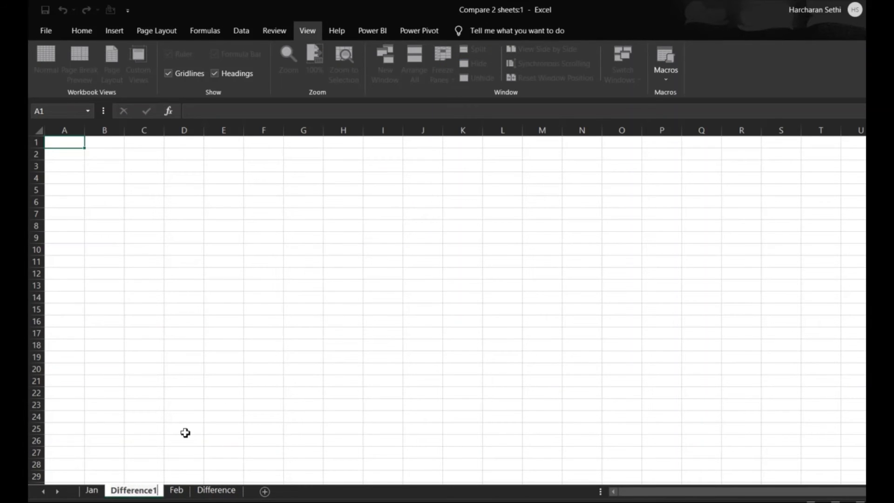
key("Return")
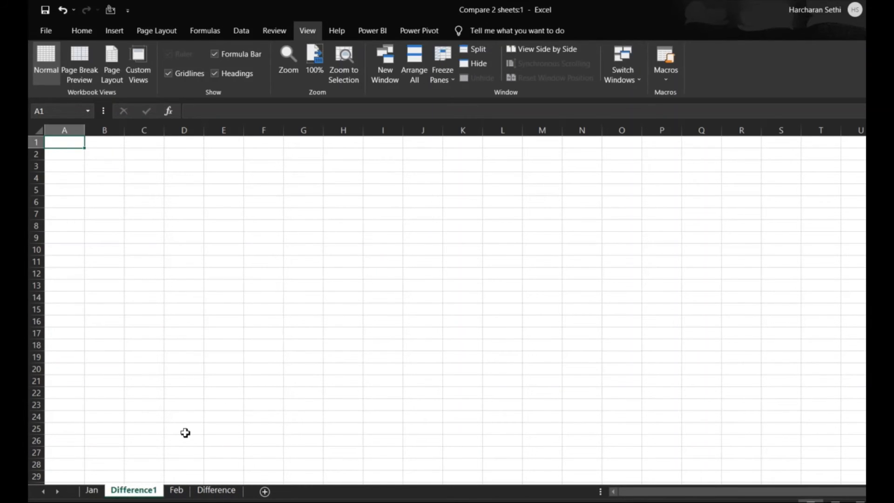
Begin an IF formula in A2 of Difference1 that tests Jan!A2=Feb!A2 and returns "" when they match
key("Return")
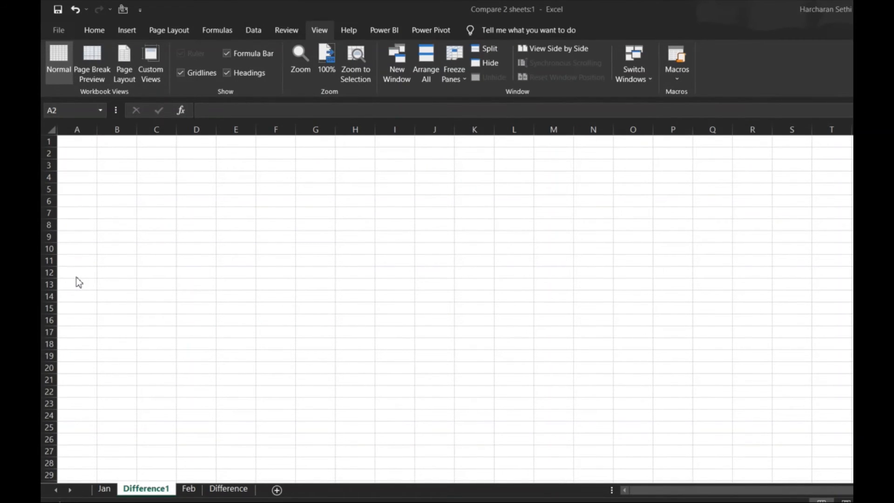
left_click(73, 153)
type("=")
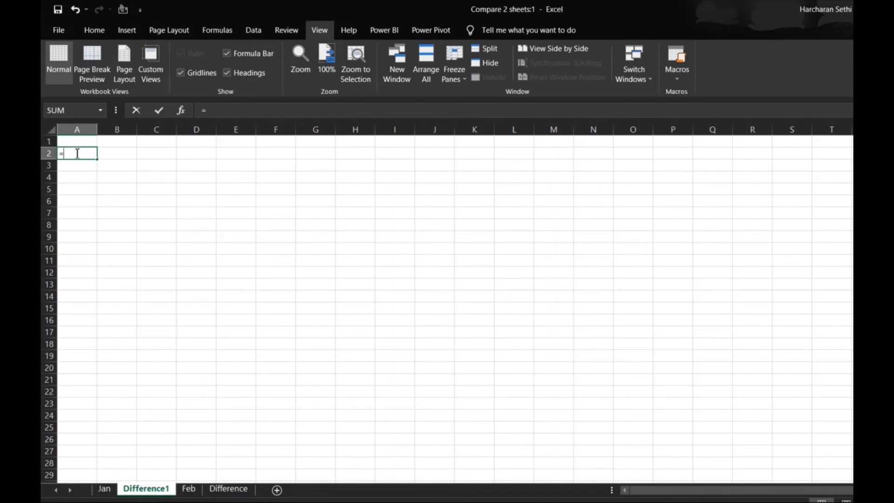
type("if")
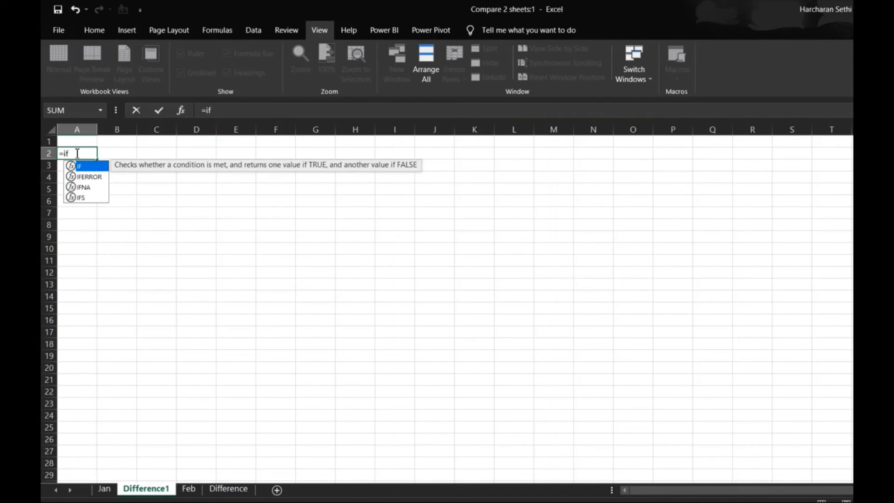
key("Tab")
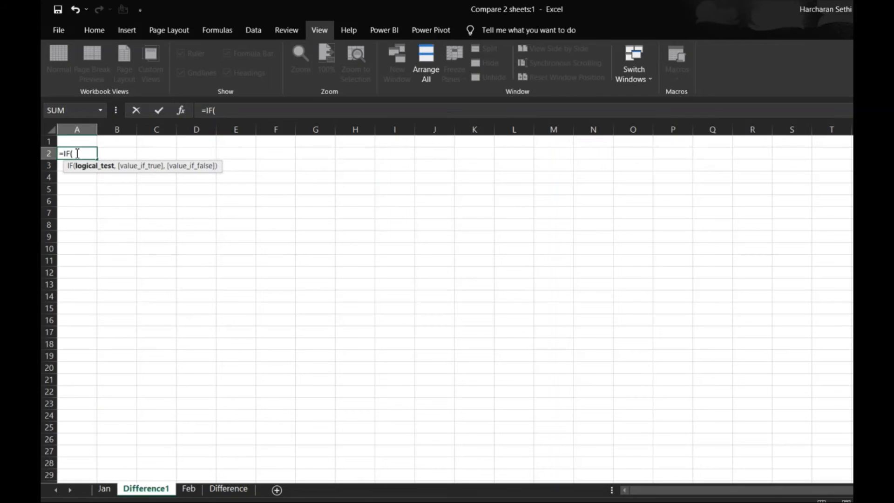
left_click(104, 487)
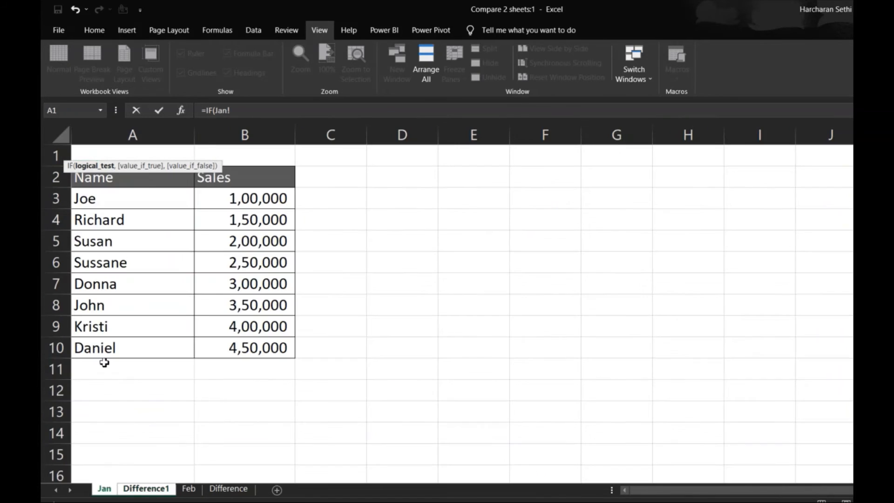
left_click(109, 182)
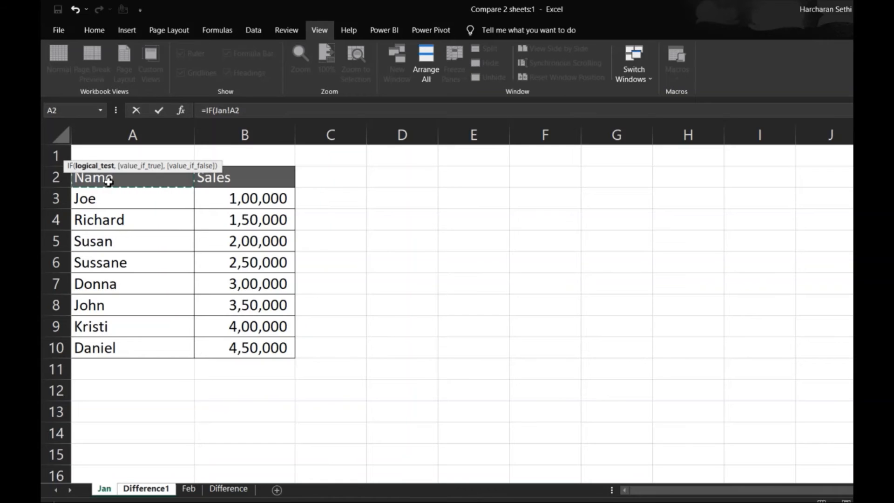
type("=")
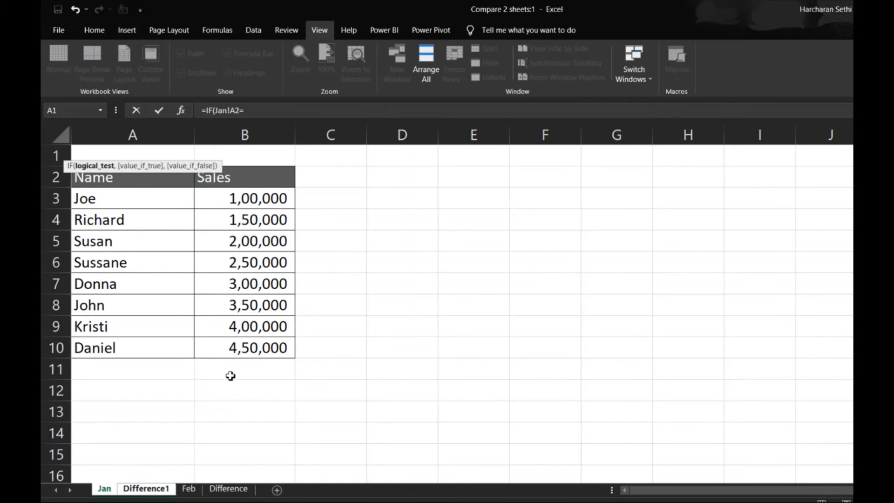
left_click(188, 488)
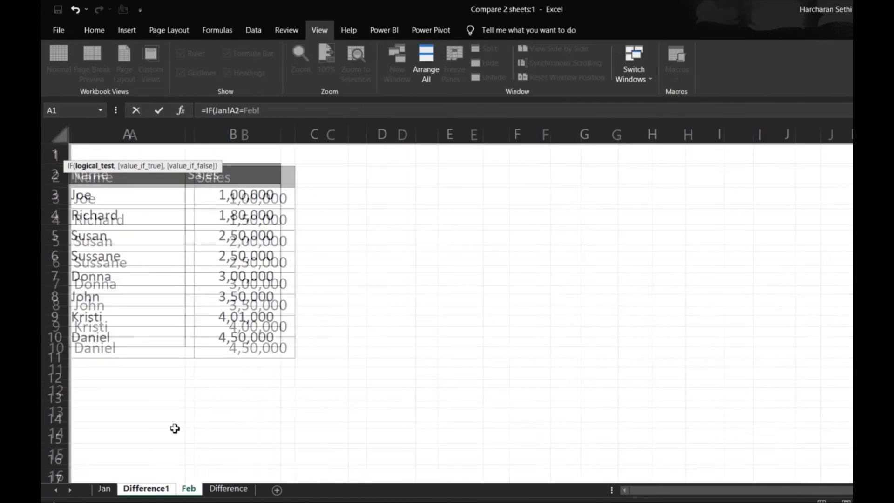
left_click(95, 176)
type(",")
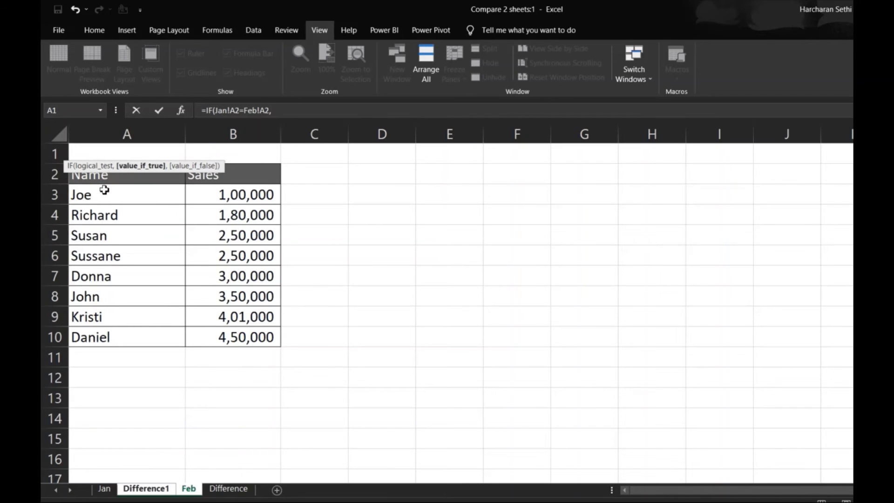
type("\"\",")
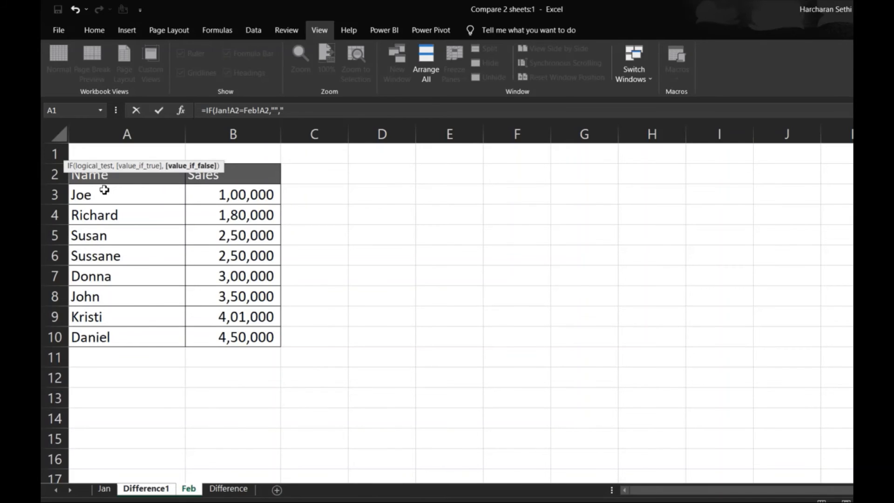
Begin the formula's value-if-false part with "Jan Value: "&Jan!A2 followed by a CHAR(10) line break
type("\"Jan Value: \"&")
left_click(102, 486)
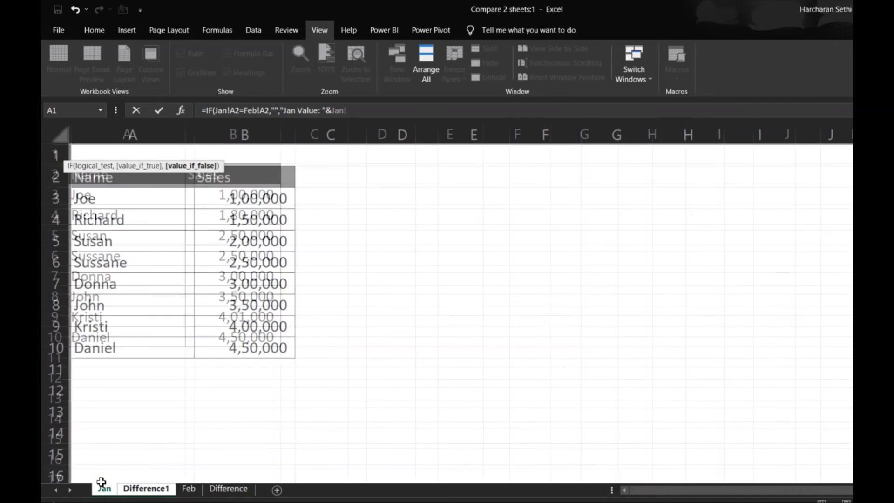
left_click(117, 181)
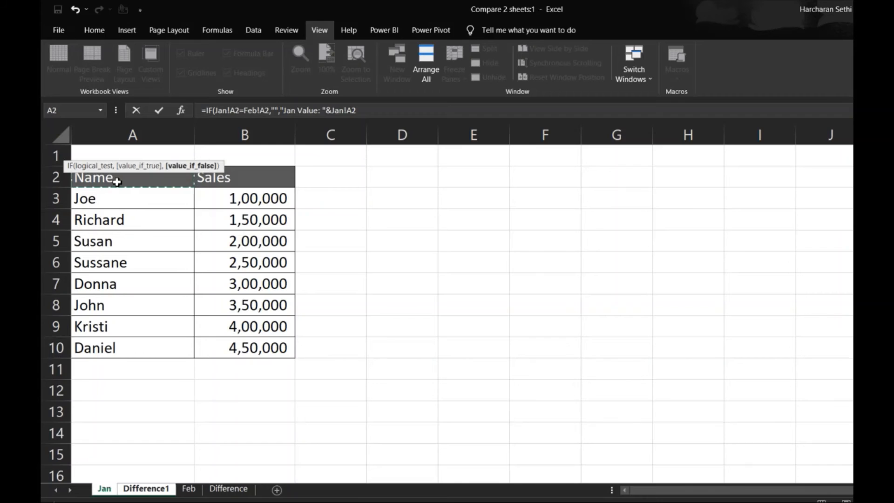
type("&cha")
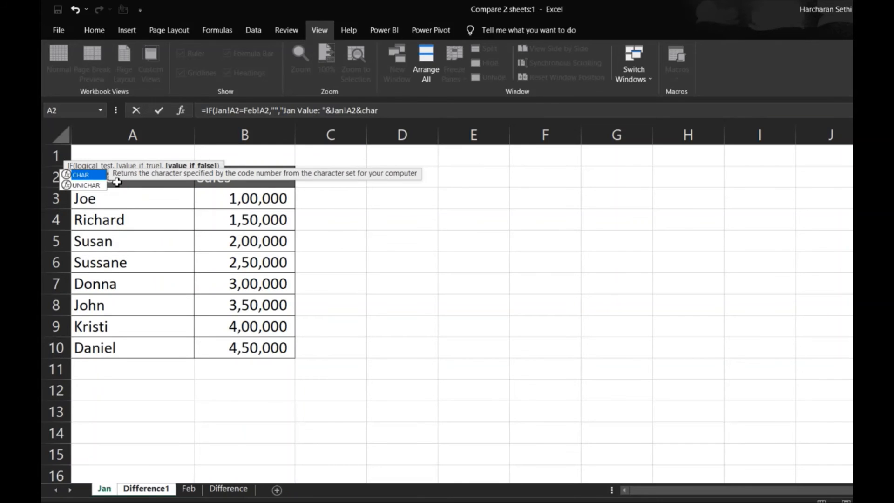
type("r")
key("Tab")
type("10")
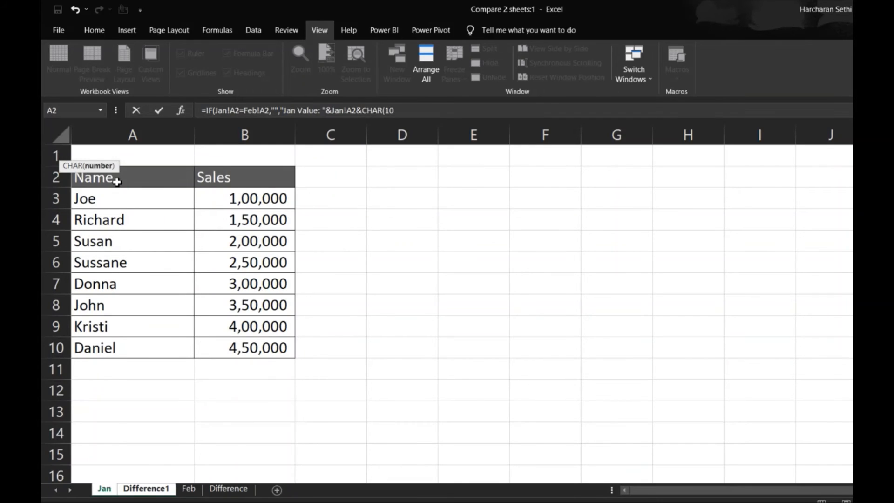
type(")&")
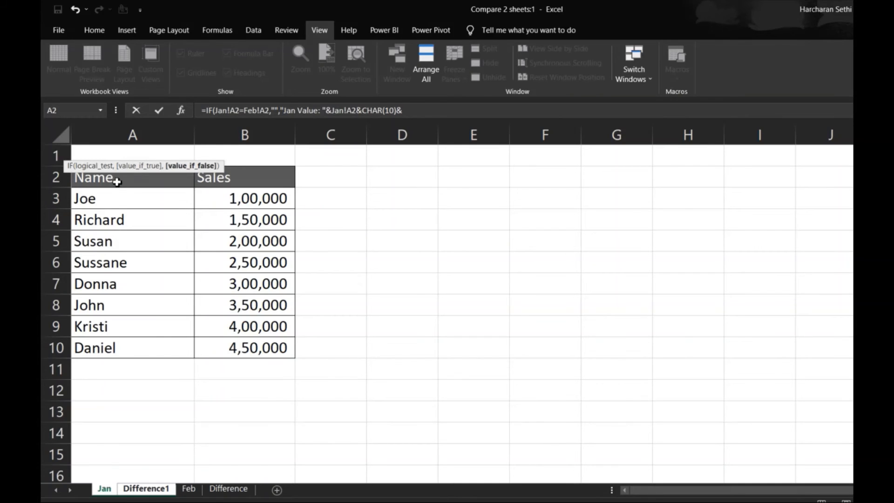
Append "Feb Value: "&Feb!A2 to the value-if-false part and complete the formula
type("\"Feb Value")
type(": \"&")
left_click(194, 488)
left_click(124, 177)
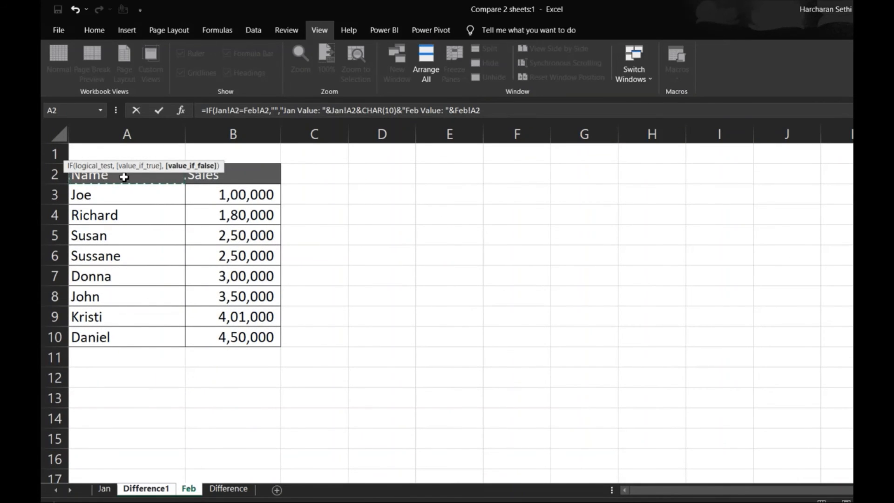
type(")")
key("Return")
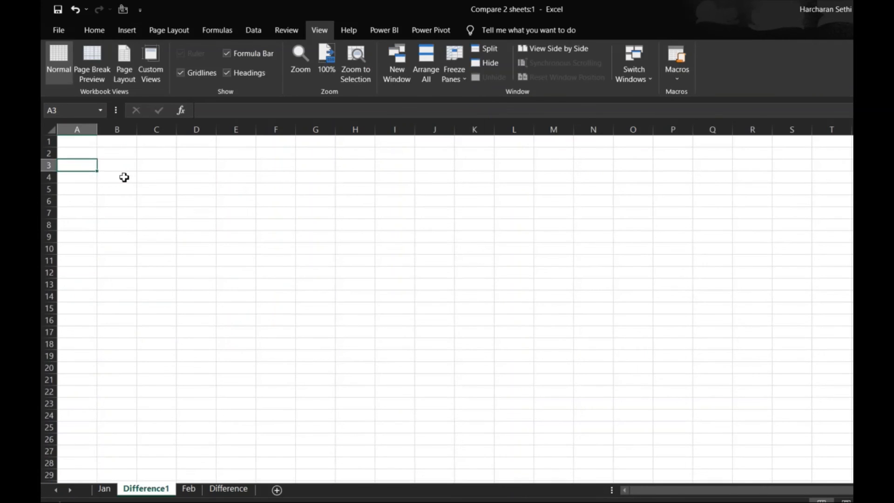
Copy the comparison formula from A2 into the range A2:B15 on Difference1
key("Up")
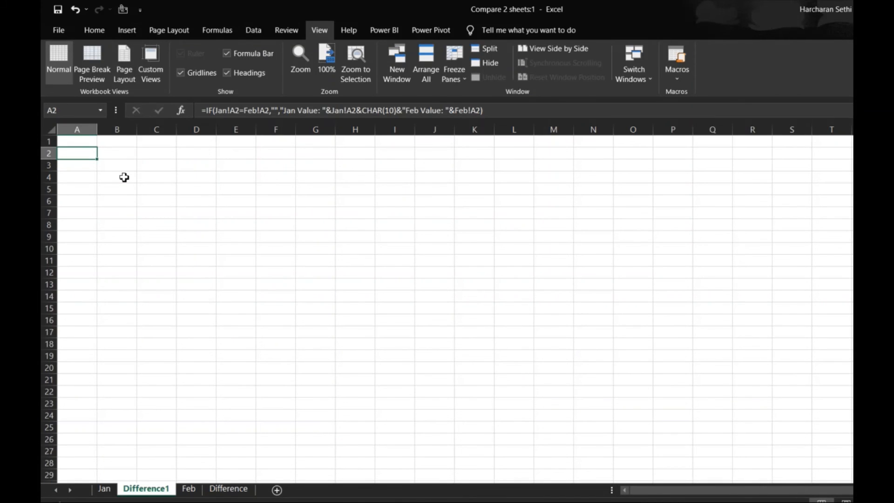
key("ctrl+c")
key("shift+Right")
key("shift+Down")
key("shift+Down")
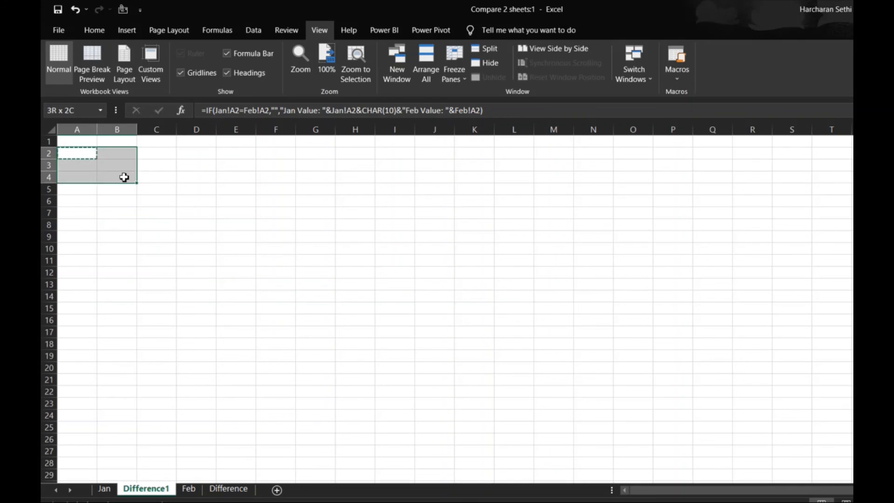
key("shift+Down")
key("shift+Down")
key("shift+Down")
key("shift+Down")
key("shift+Down")
key("shift+Down")
key("shift+Down")
key("shift+Down")
key("shift+Down")
key("shift+Down")
key("shift+Down")
key("Return")
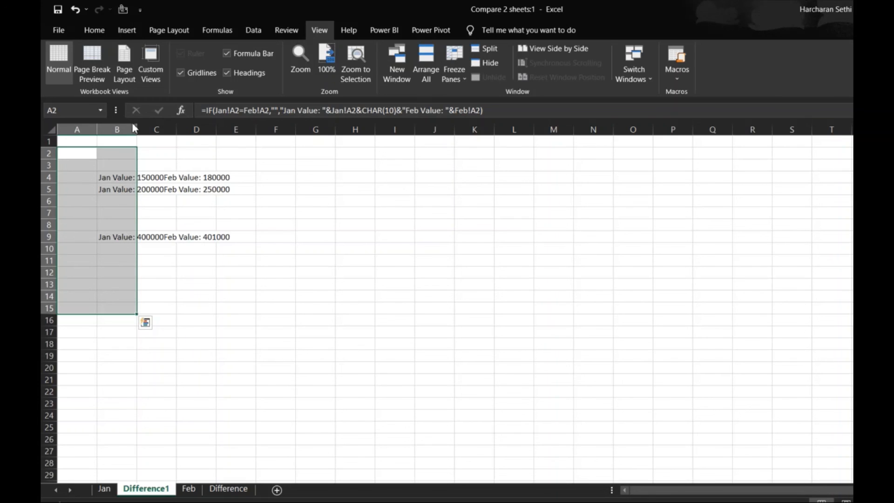
Wrap the text in A2:B15, and resize by widening column B and auto-fitting the heights of rows 2 to 14
left_click(92, 29)
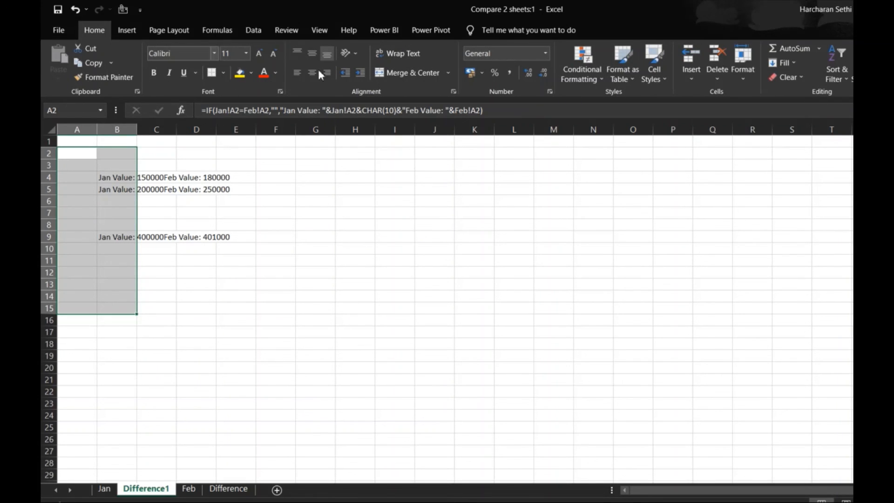
left_click(390, 55)
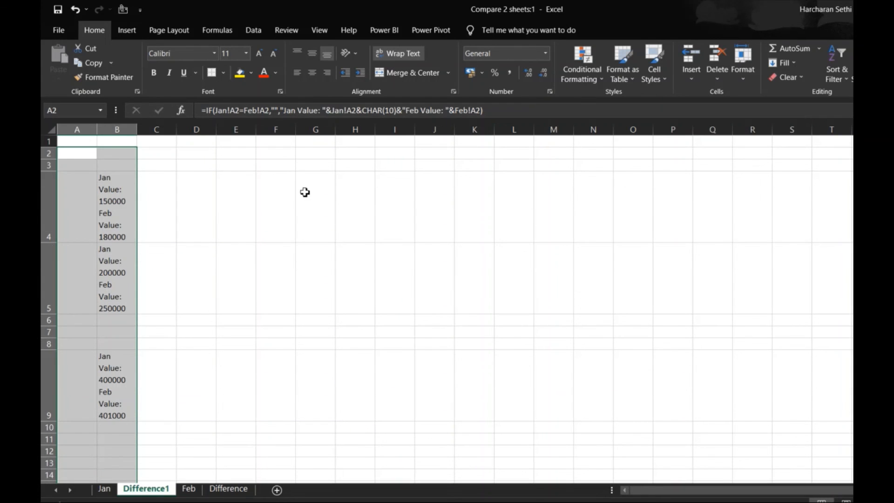
left_click_drag(47, 152, 48, 475)
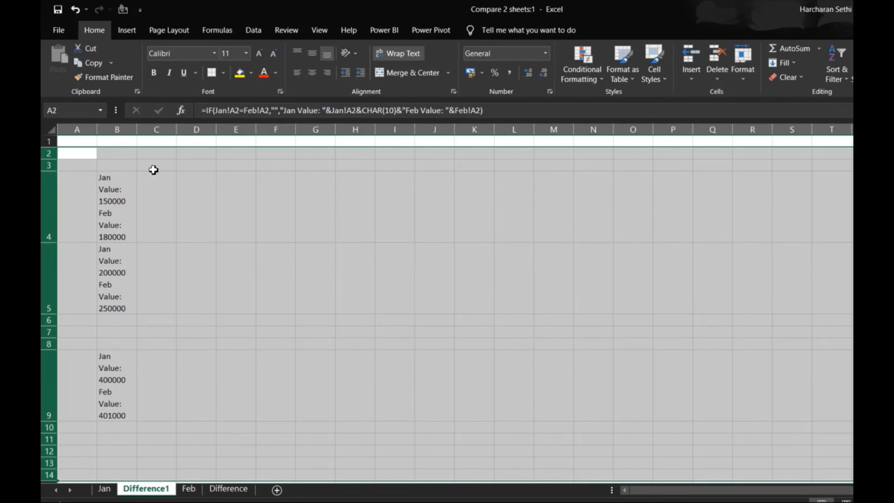
left_click_drag(139, 129, 186, 129)
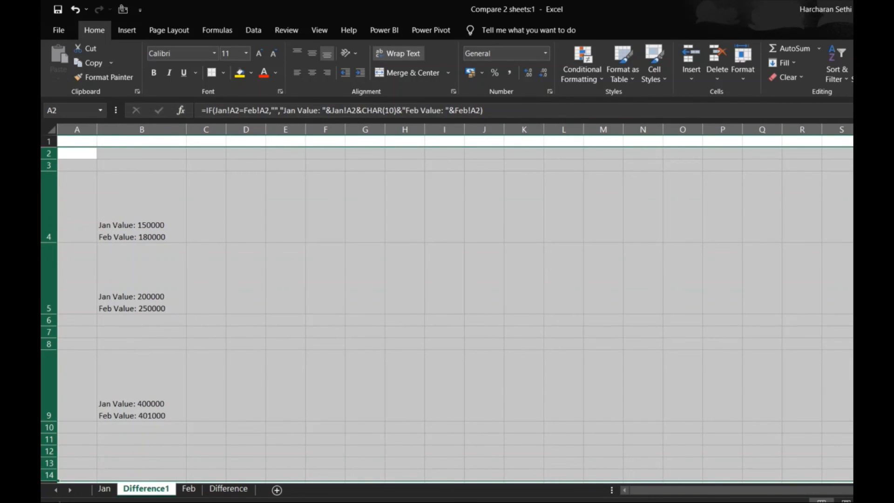
double_click(54, 245)
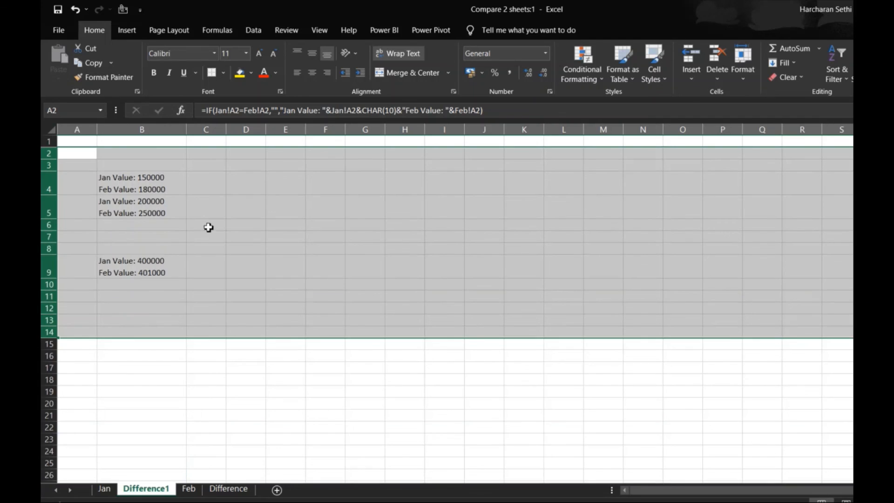
Inspect the listed Jan and Feb differences in cells B4, B5 and B9 of Difference1
left_click(164, 192)
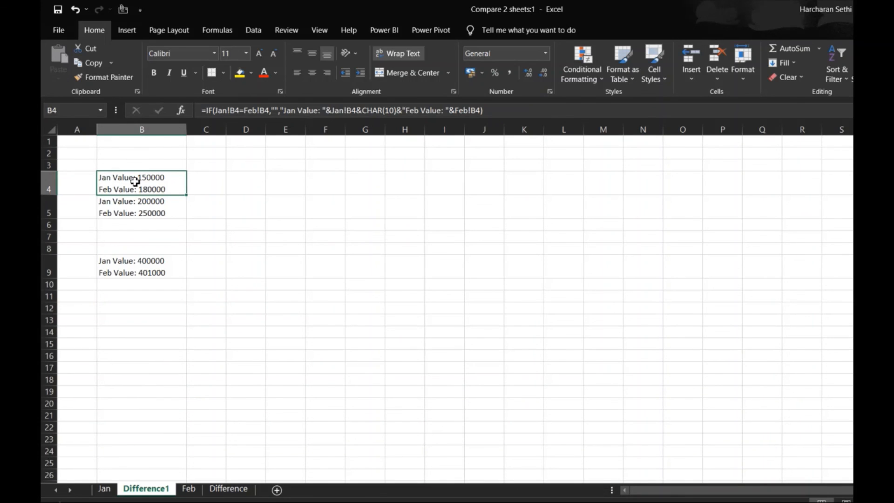
left_click(120, 210)
left_click(131, 275)
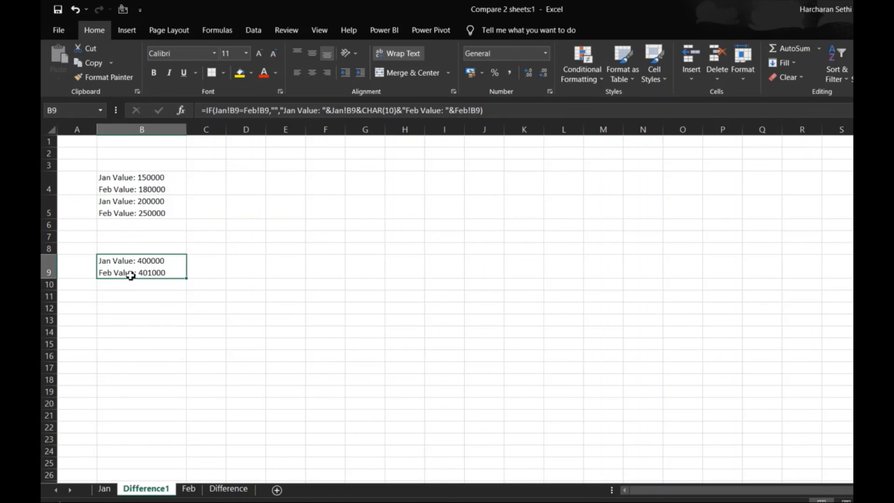